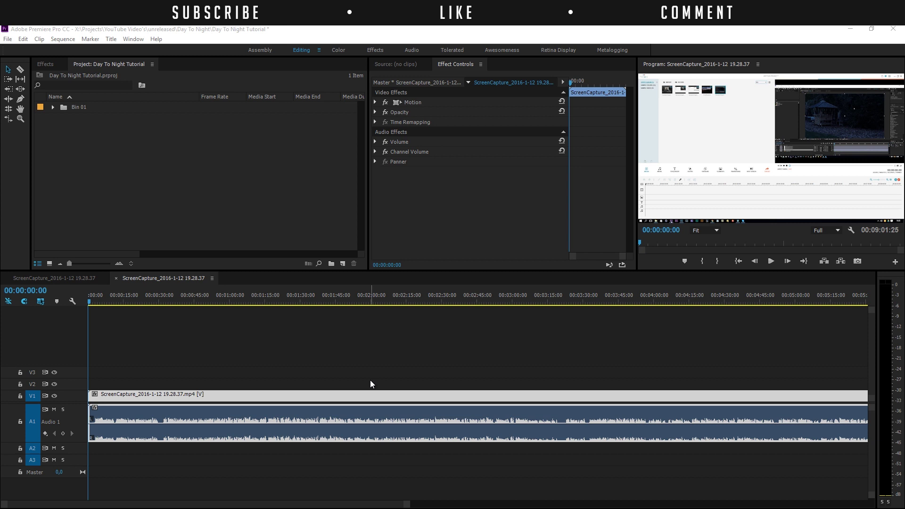
Enlarge the Audio 1 track to reveal its waveform and select the linked screen-capture clip
left_click(301, 357)
left_click(125, 370)
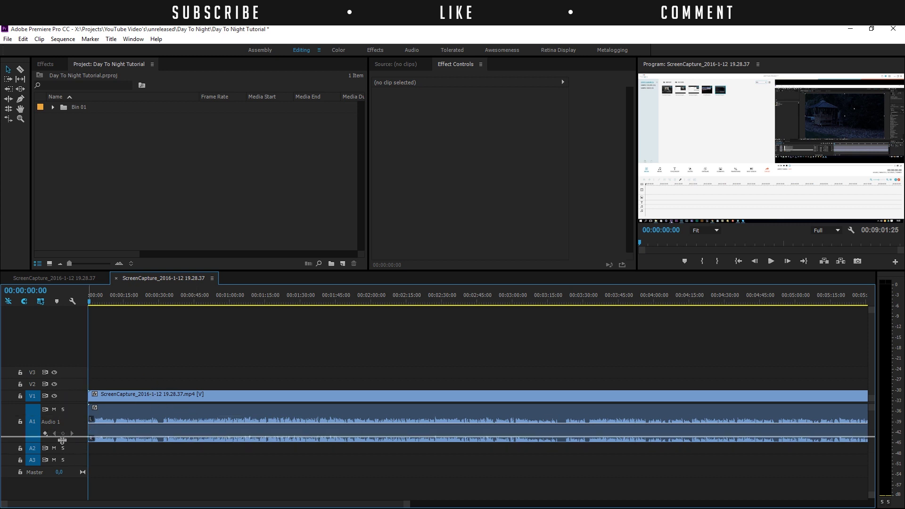
left_click_drag(62, 439, 71, 384)
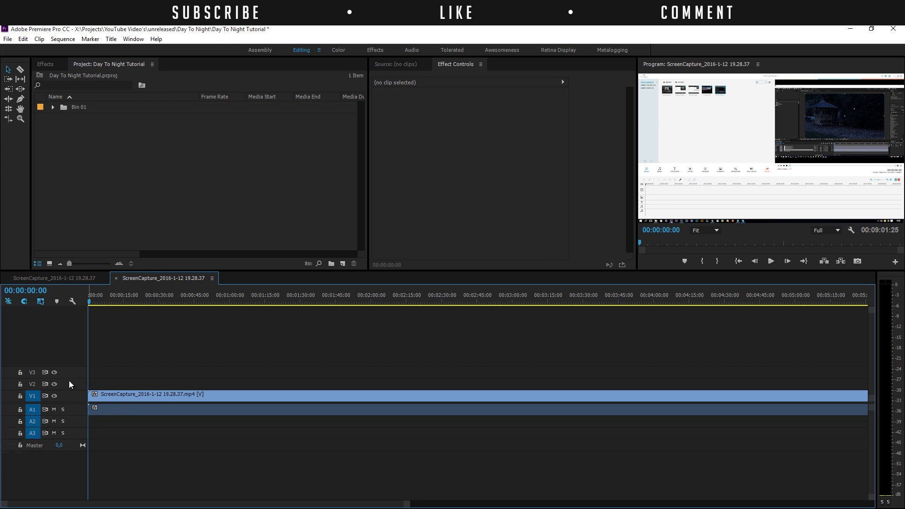
left_click_drag(66, 415, 69, 465)
left_click(480, 413)
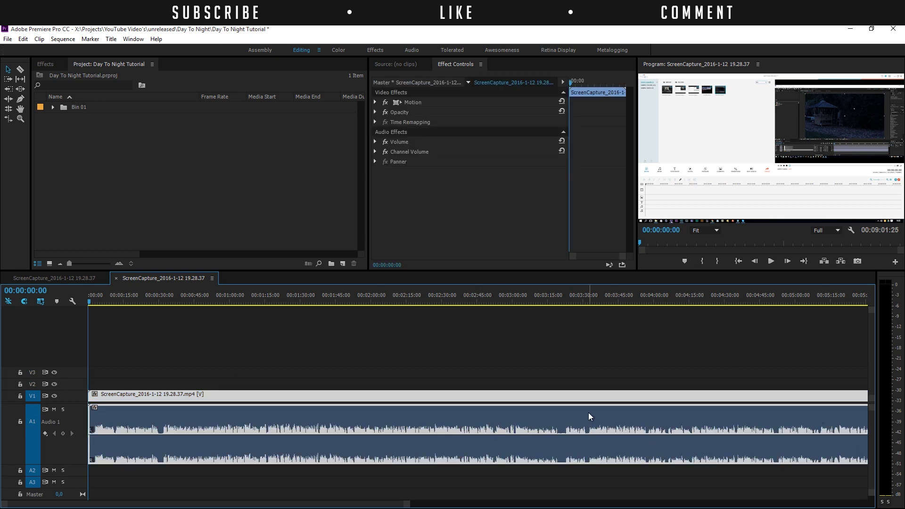
Send the clip to Edit Clip In Adobe Audition, opening the extracted WAV there
right_click(485, 419)
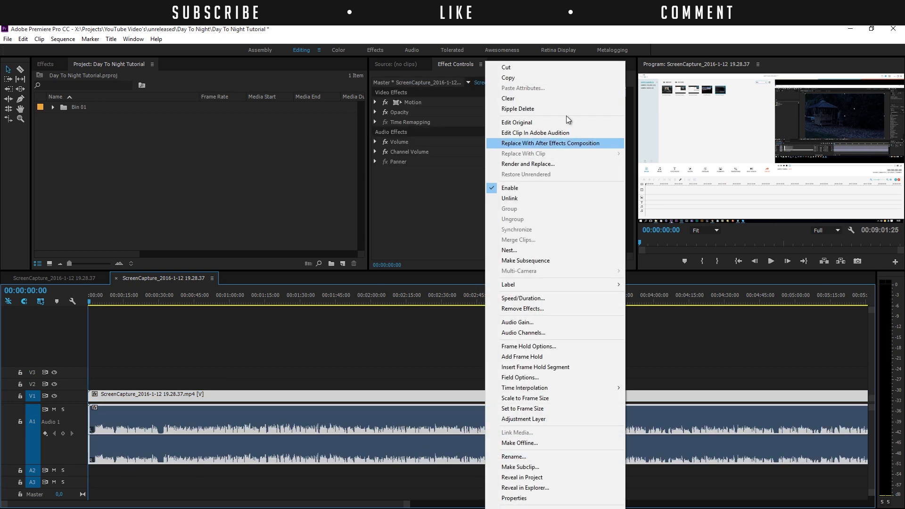
left_click(505, 135)
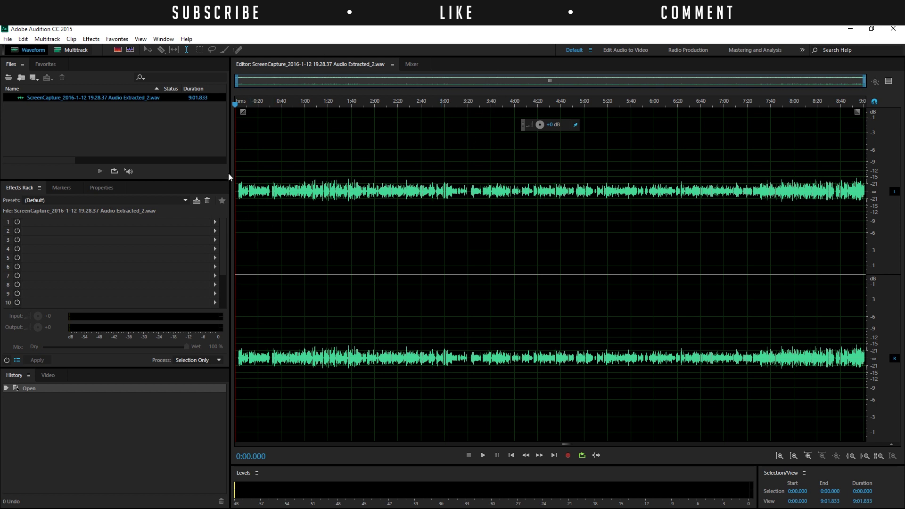
Zoom into the first 43 seconds and select the silent opening, 0:00.000–0:03.007
left_click_drag(865, 80, 283, 84)
left_click(275, 189)
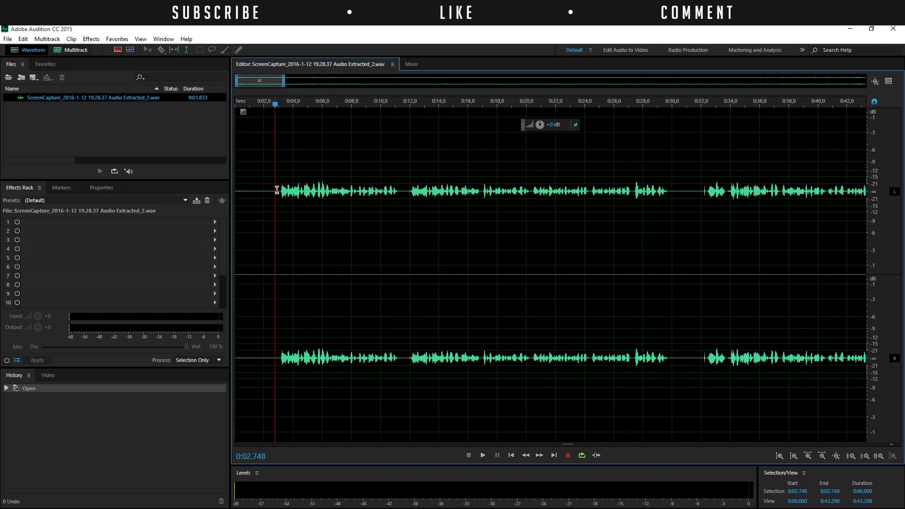
left_click_drag(278, 190, 226, 183)
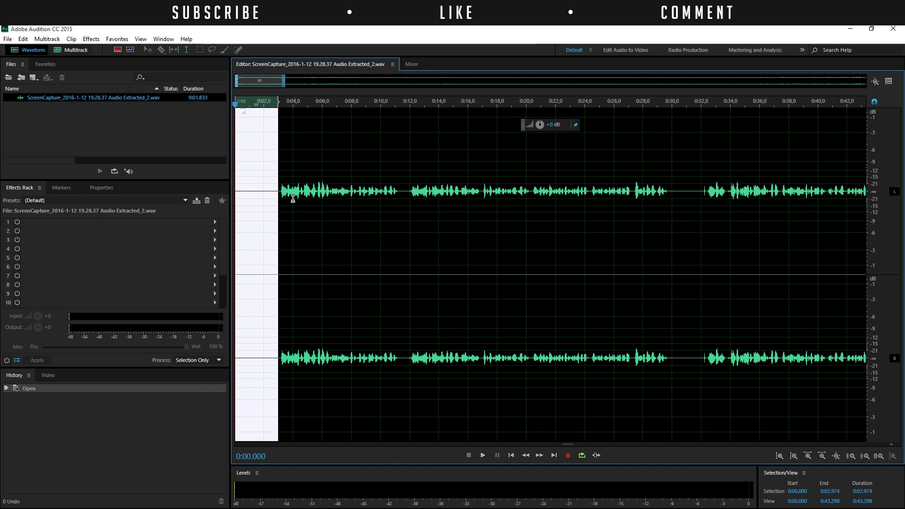
left_click(272, 186)
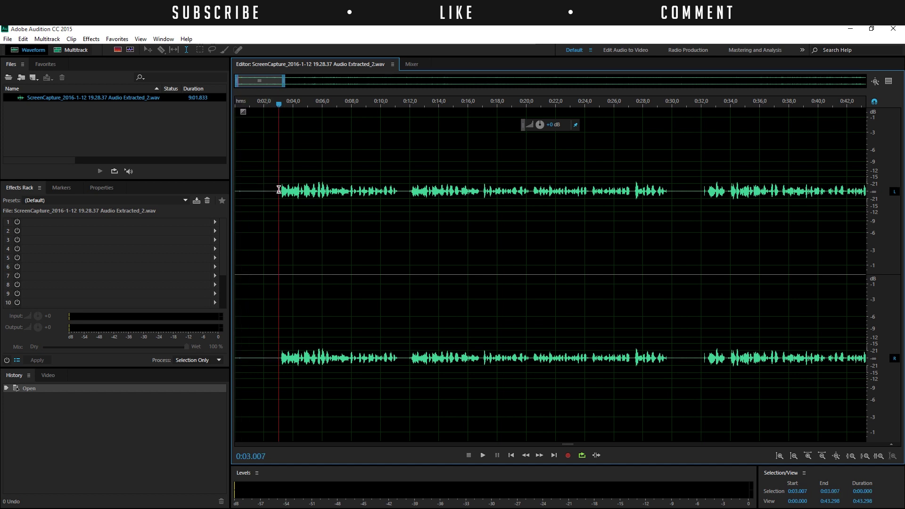
left_click_drag(278, 186, 207, 173)
Capture a noise print from the selected 0:00–0:03.007 silence via Noise Reduction / Restoration
left_click(91, 39)
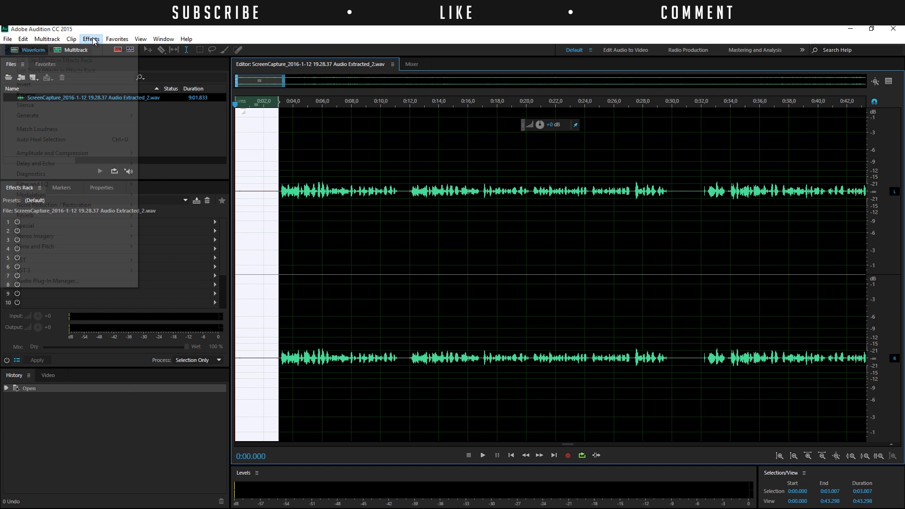
mouse_move(32, 205)
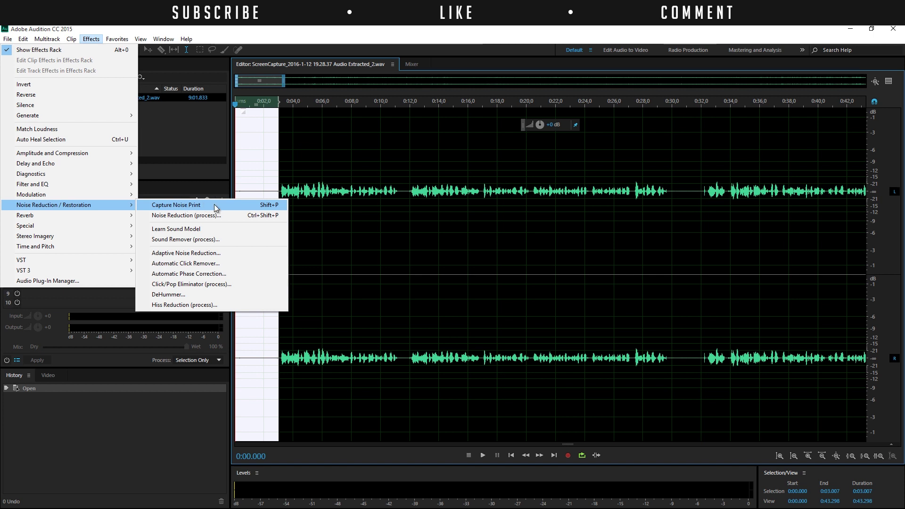
left_click(186, 204)
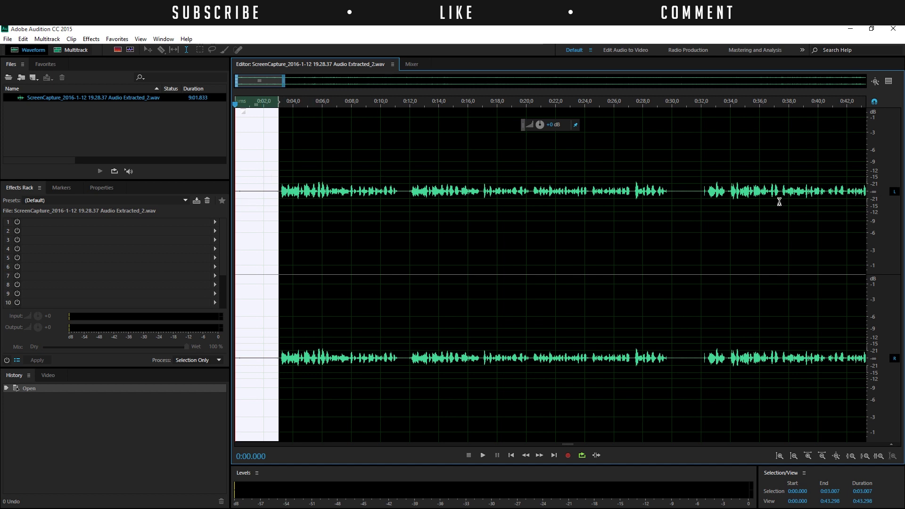
Select all the audio with Ctrl+A and bring up Noise Reduction (process) with the captured print
left_click(300, 184)
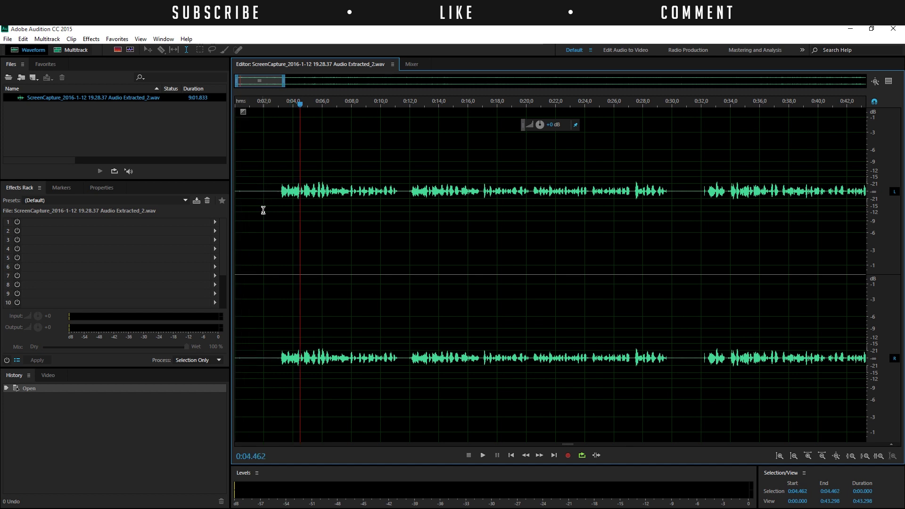
key("ctrl+a")
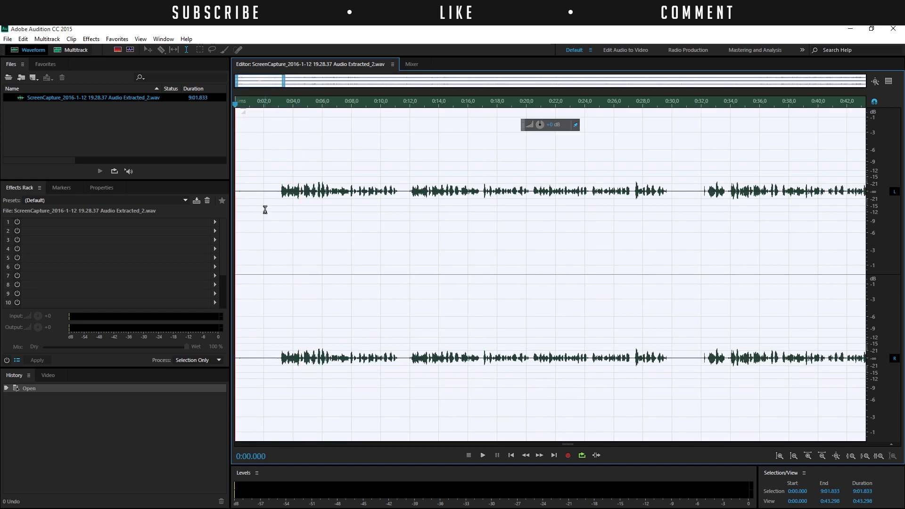
left_click(95, 40)
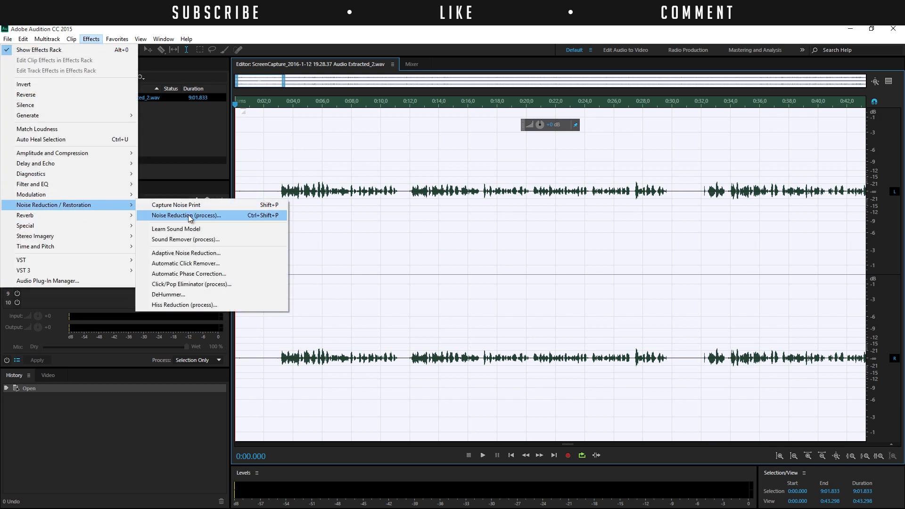
left_click(188, 215)
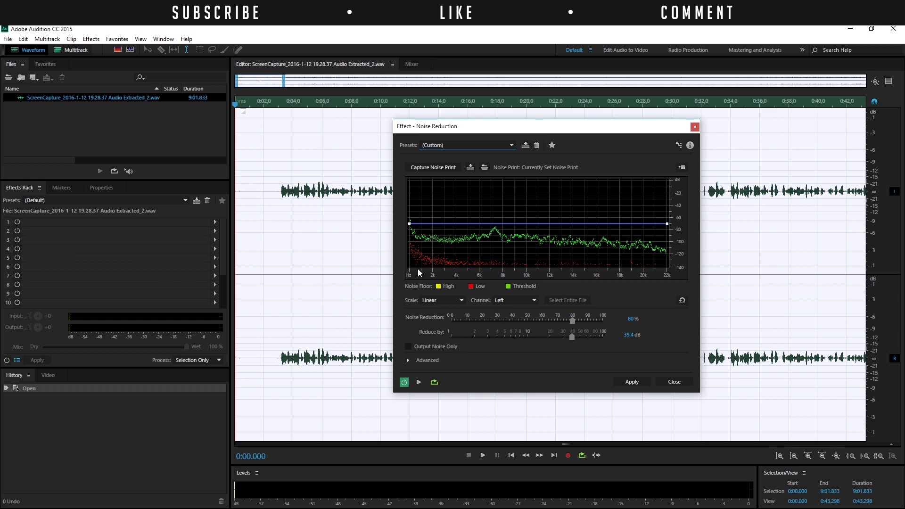
Preview the effect while adjusting the sliders, settling near 71% reduction and 39.4 dB
left_click(418, 383)
left_click_drag(572, 320, 608, 322)
left_click(606, 335)
left_click_drag(553, 319, 569, 336)
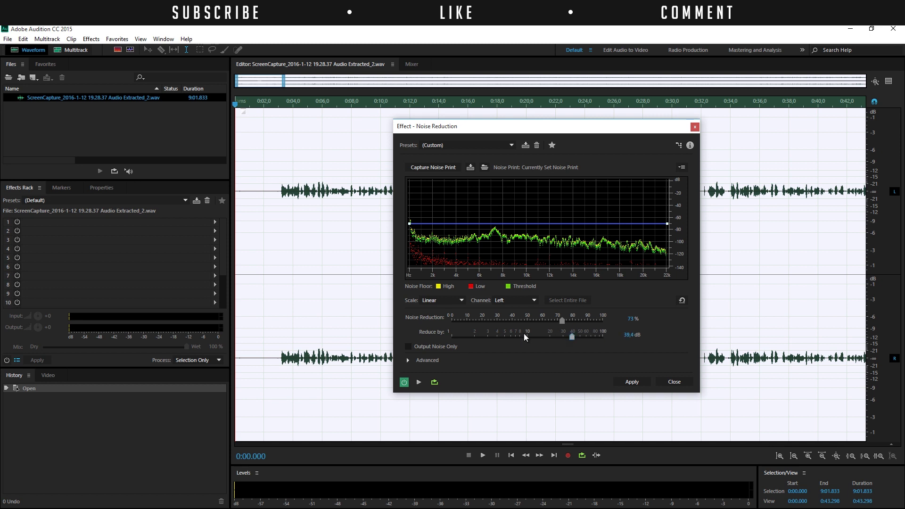
mouse_move(563, 321)
left_mouse_down()
mouse_move(492, 320)
mouse_move(573, 322)
mouse_move(458, 318)
mouse_move(590, 323)
mouse_move(545, 321)
mouse_move(561, 323)
left_mouse_up()
Compare the audio with the effect bypassed and active, then apply Noise Reduction to the file
left_click(621, 386)
left_click(404, 382)
left_click(403, 383)
left_click(631, 382)
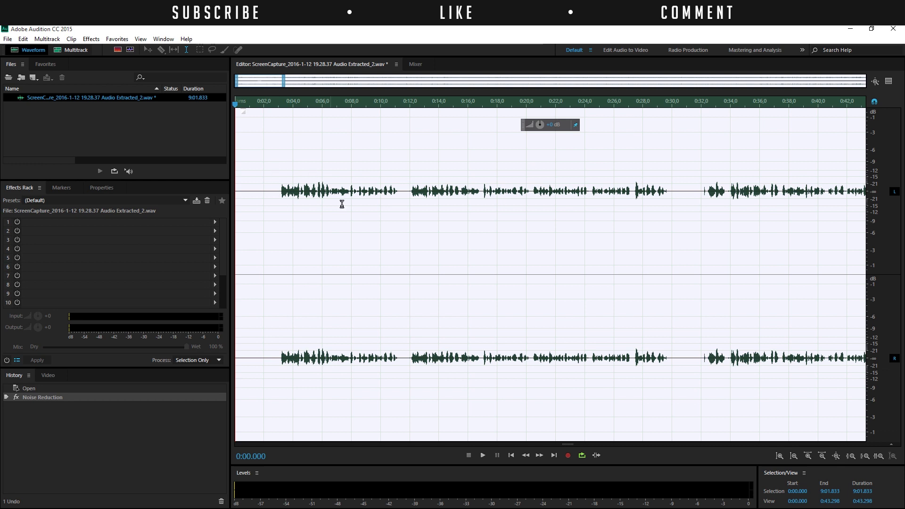
Save the noise-reduced WAV and return to Premiere Pro
left_click(307, 212)
key("ctrl+s")
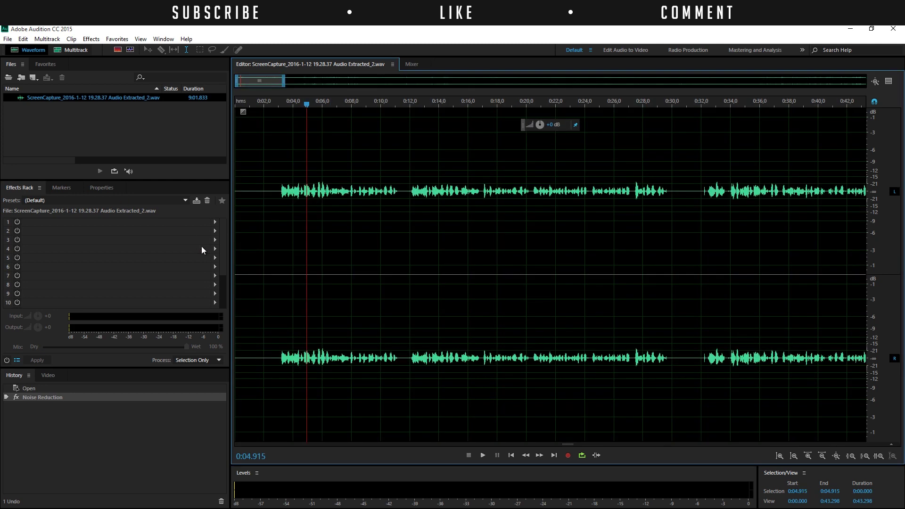
key("alt+Tab")
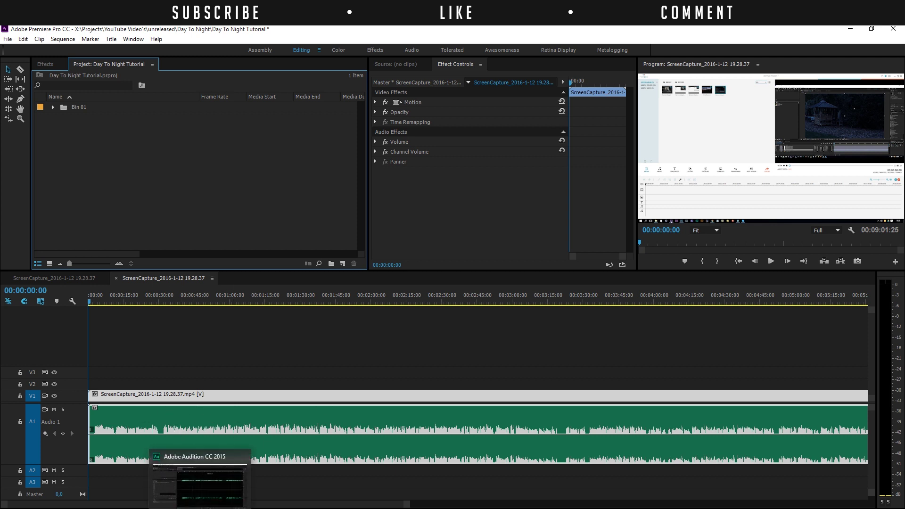
Bring the Premiere Pro window back to the front from the taskbar
mouse_move(176, 468)
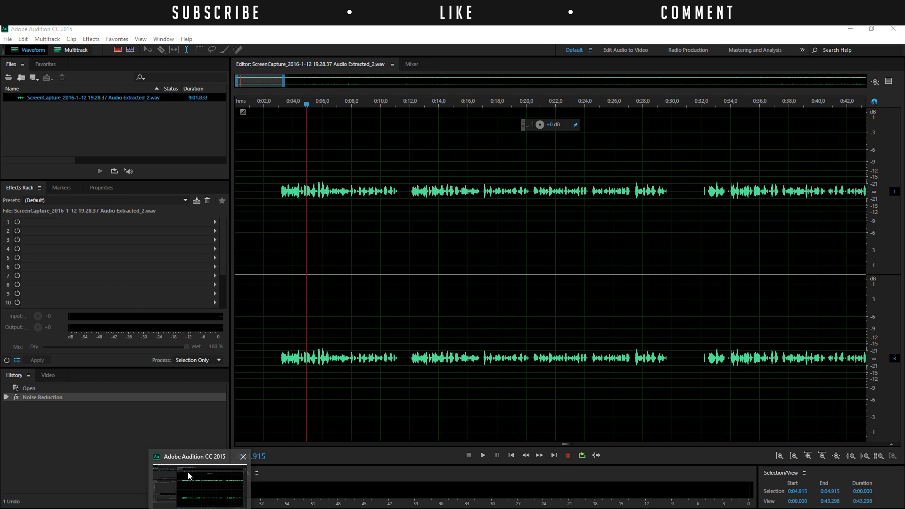
left_click(177, 468)
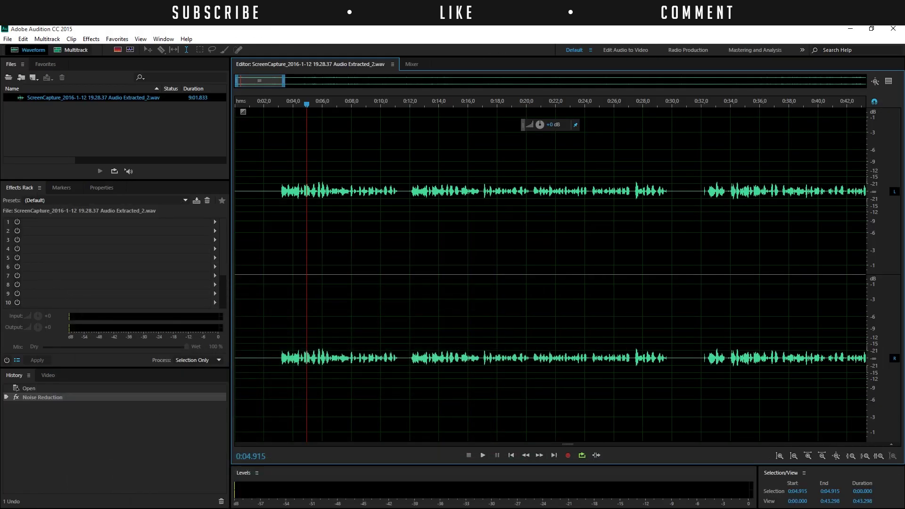
left_click(146, 504)
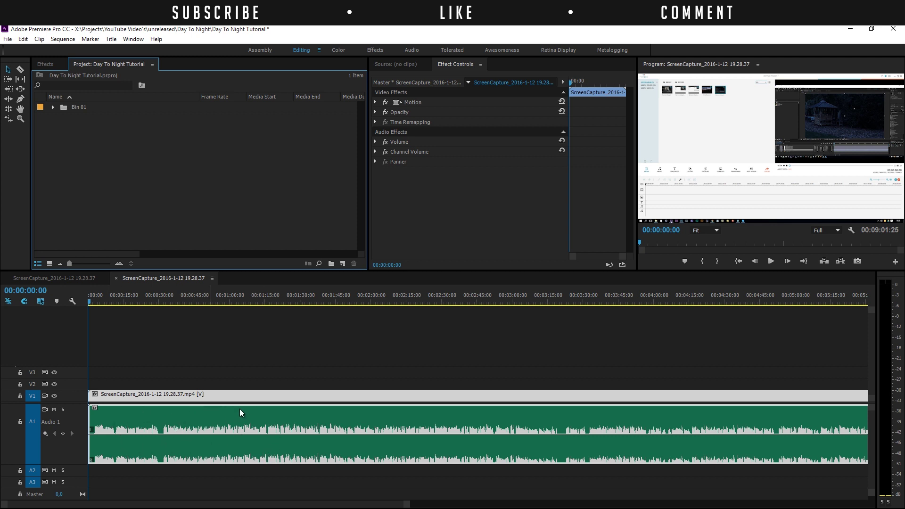
Check the updated green clip and zoom the timeline out to fit the nine-minute clip
left_click(338, 410)
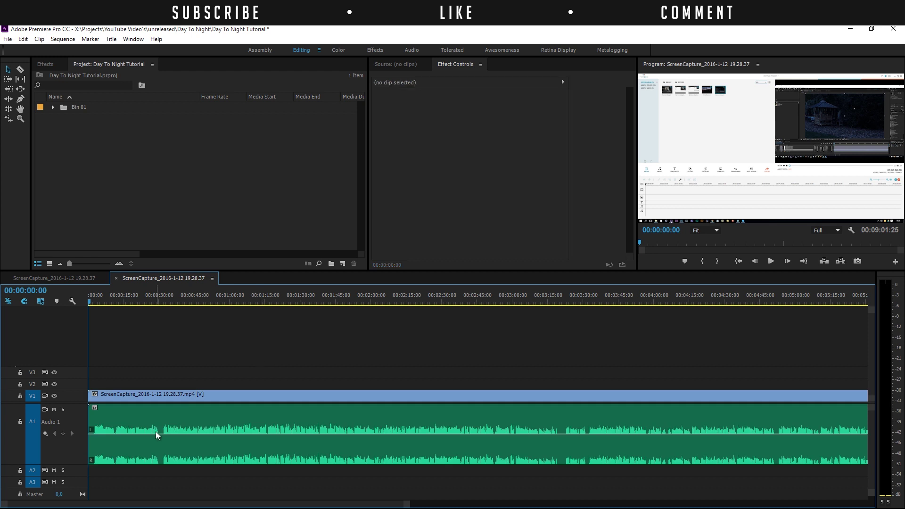
left_click(108, 406)
left_click(354, 322)
left_click(253, 418)
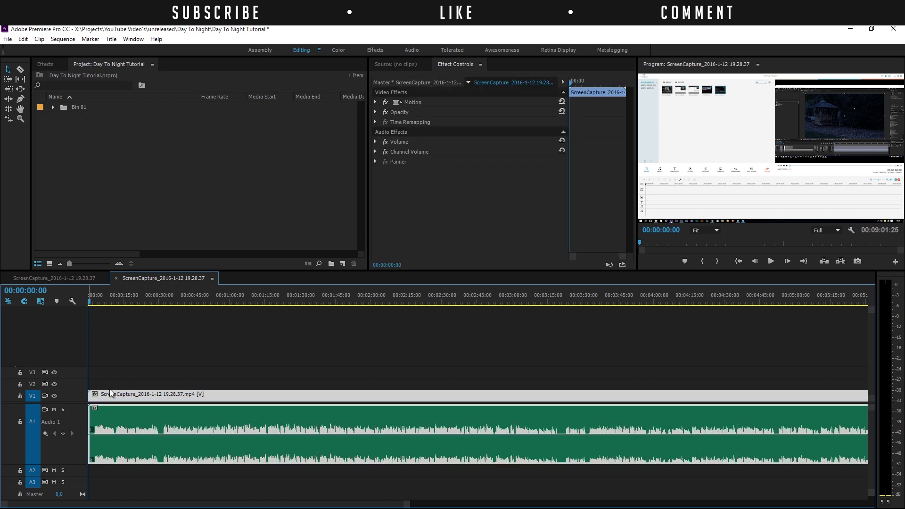
left_click_drag(410, 506, 674, 506)
left_click(352, 350)
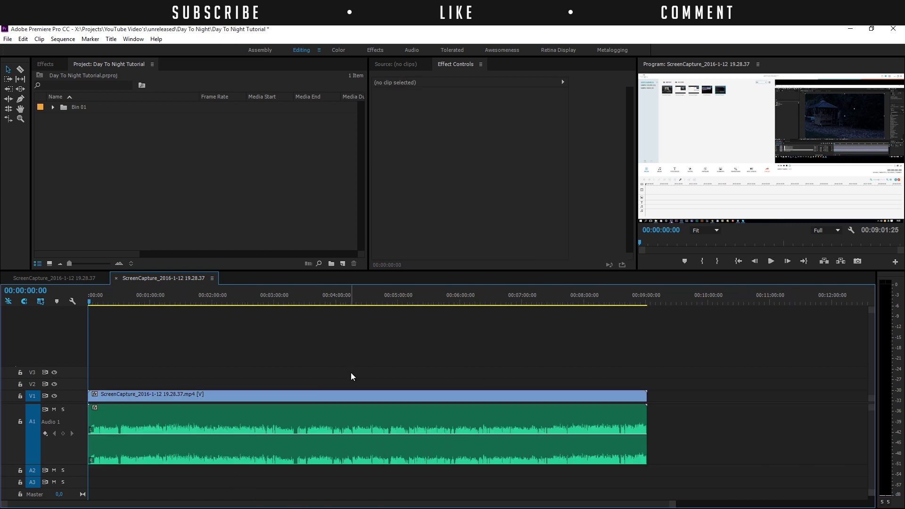